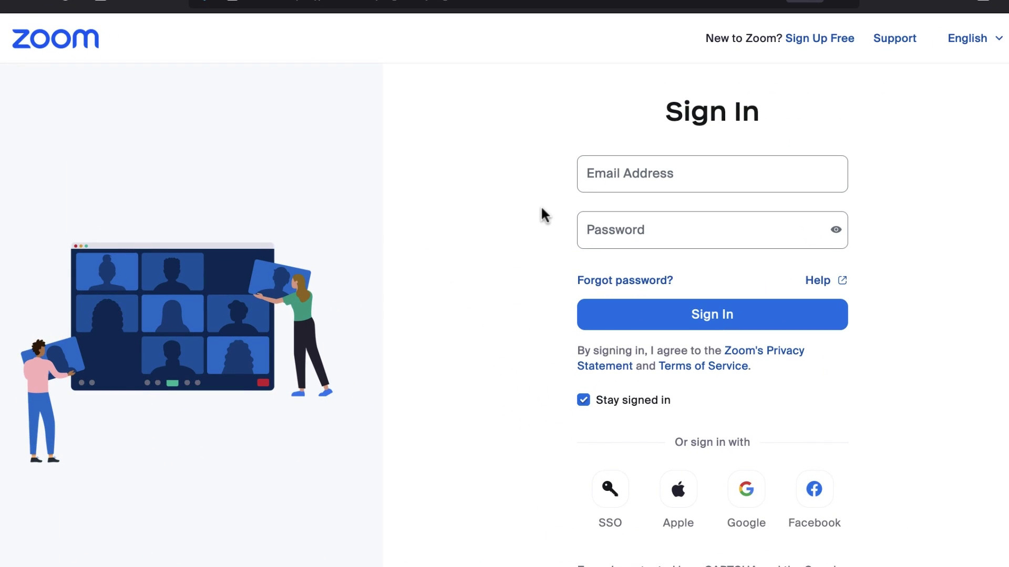
# - Enter the admin email address and password on the sign-in form
pyautogui.click(584, 182)
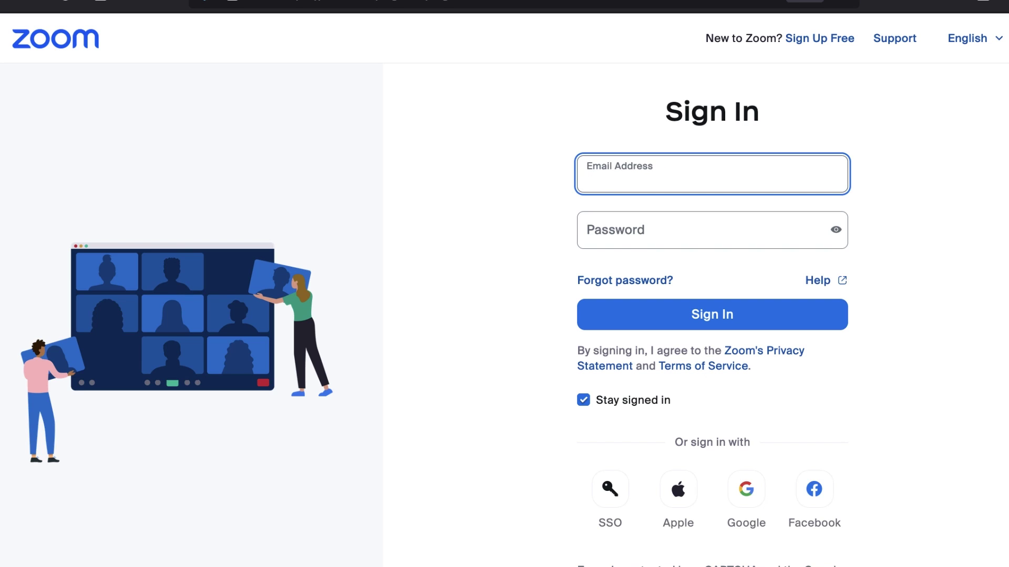
pyautogui.press('Tab')
pyautogui.write('••••••••••••••')
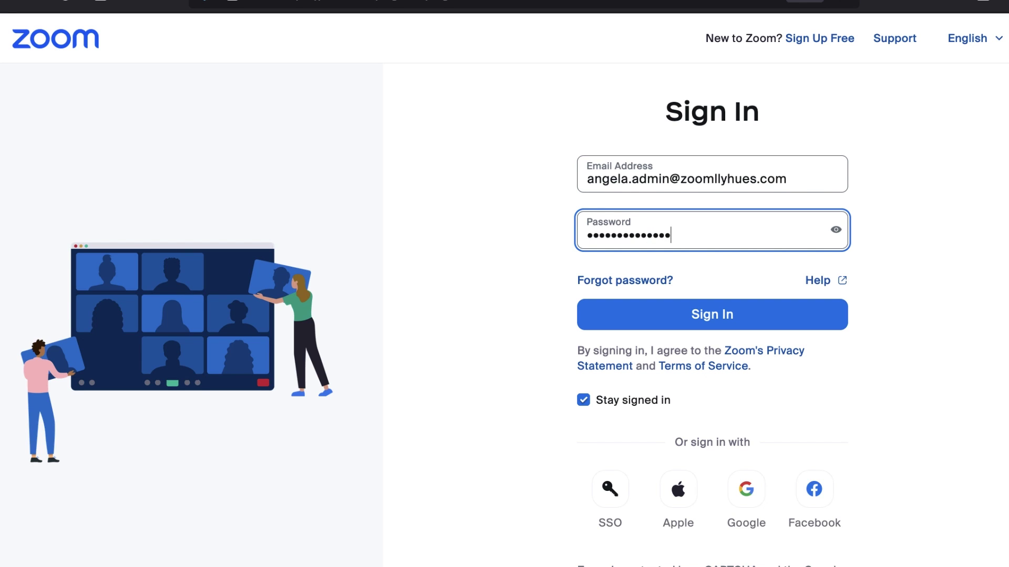
# - Sign in and go to Workspaces under Workspaces Management in the Admin sidebar
pyautogui.click(593, 324)
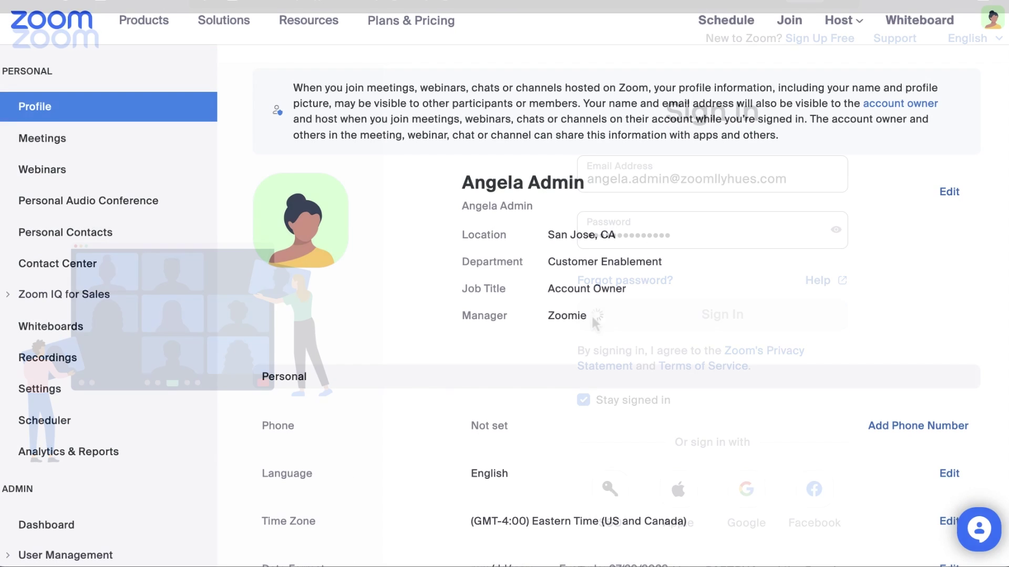
pyautogui.scroll(-1, 109, 316)
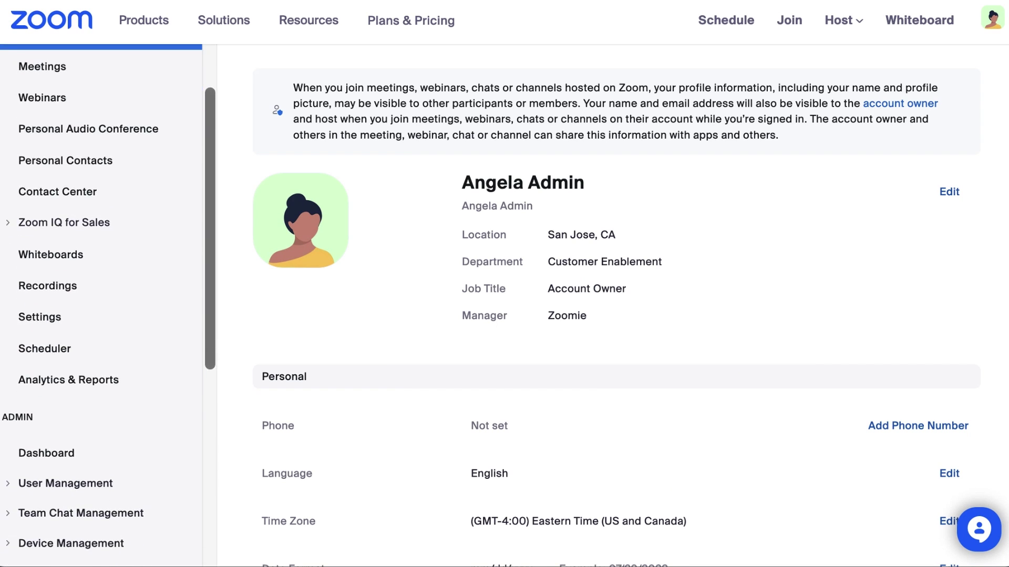
pyautogui.scroll(-2, 109, 315)
pyautogui.scroll(-2, 109, 315)
pyautogui.scroll(-1, 109, 315)
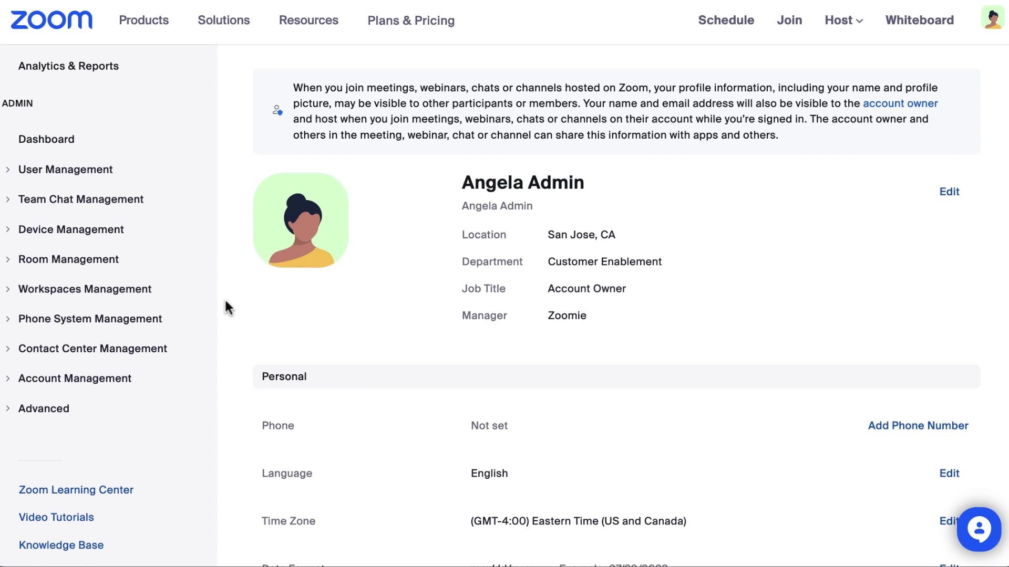
pyautogui.click(178, 291)
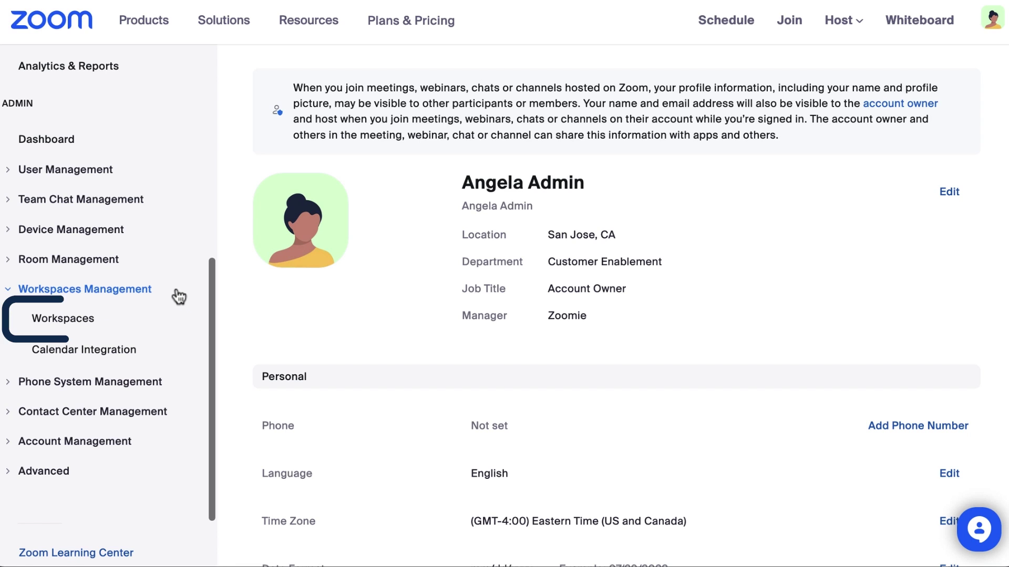
pyautogui.click(116, 325)
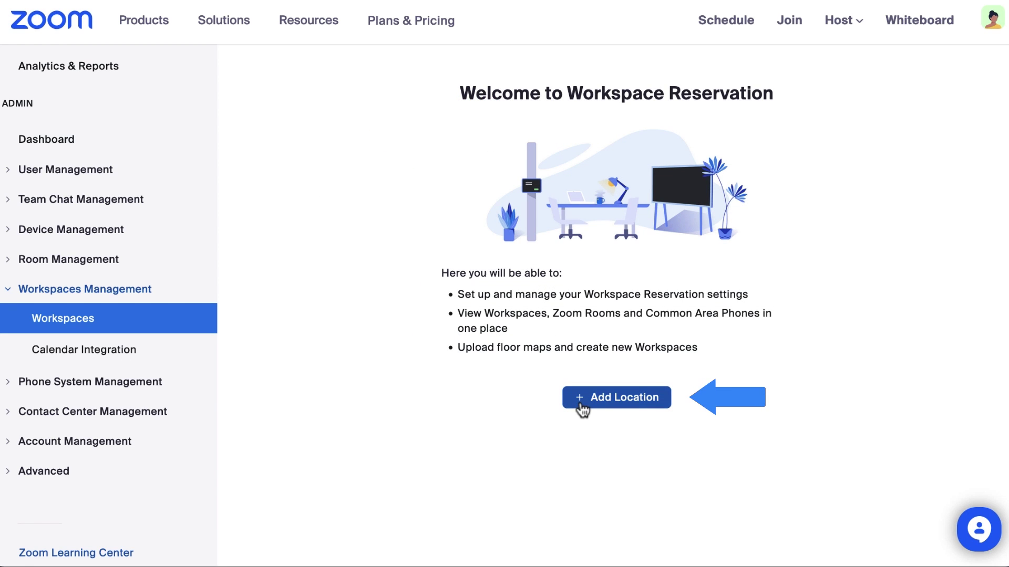
# - Add a location hierarchy with Country/Region, State, City, Campus and Building levels and save it
pyautogui.click(581, 404)
pyautogui.click(304, 245)
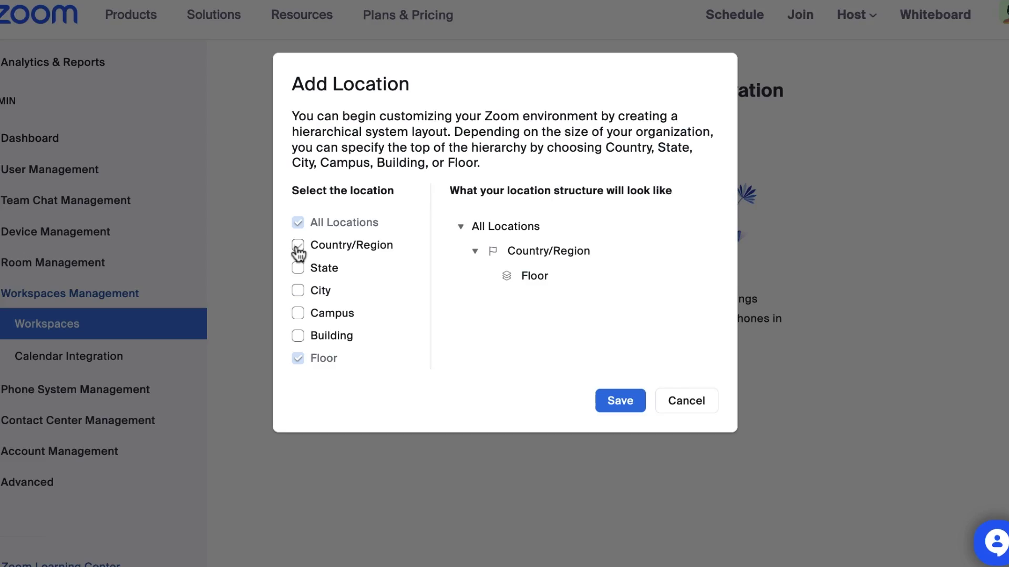
pyautogui.click(241, 296)
pyautogui.click(241, 324)
pyautogui.click(241, 354)
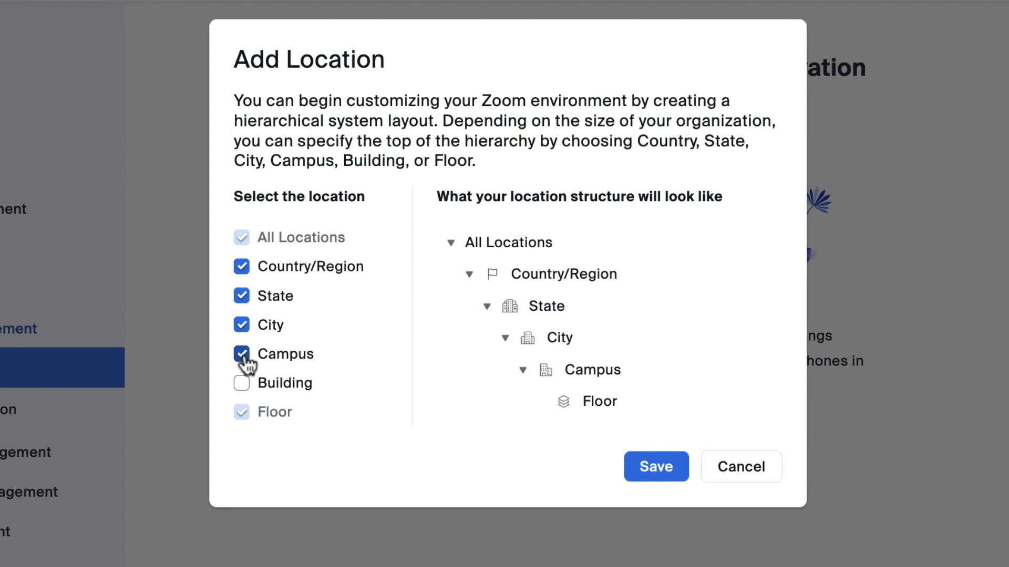
pyautogui.click(241, 384)
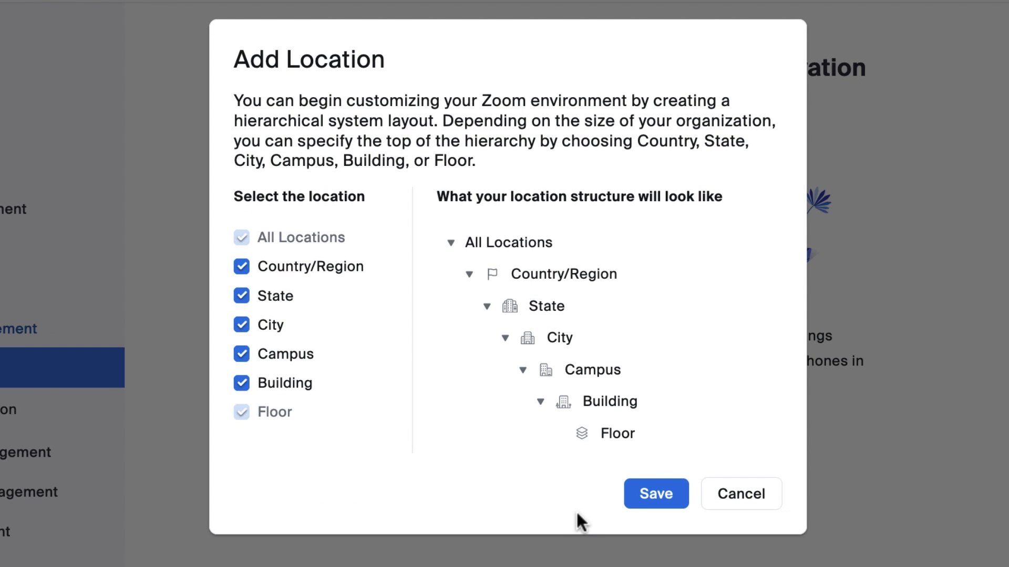
pyautogui.click(635, 496)
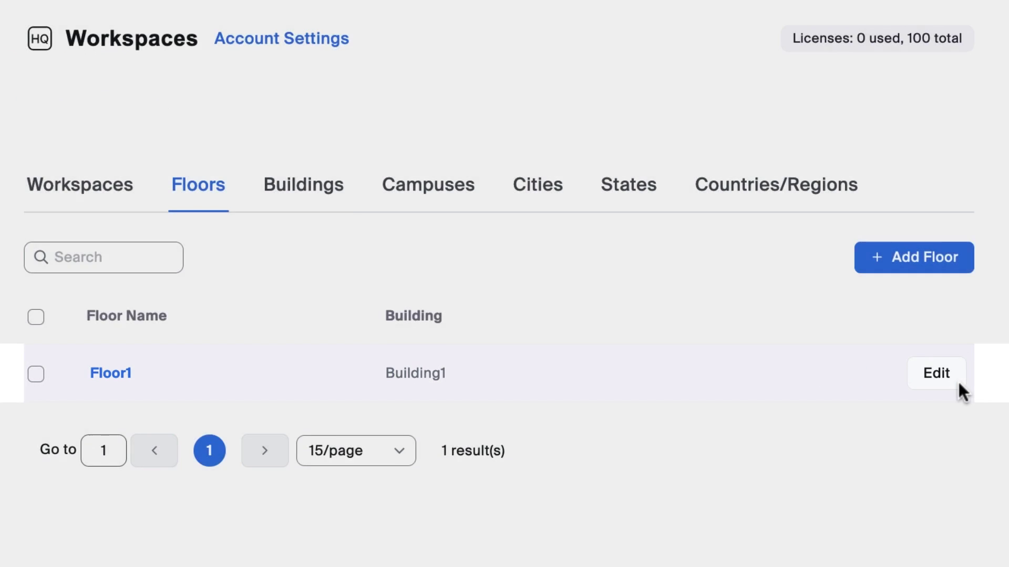
# - Edit Floor1 and replace its floor name with Northeast First Floor
pyautogui.click(958, 385)
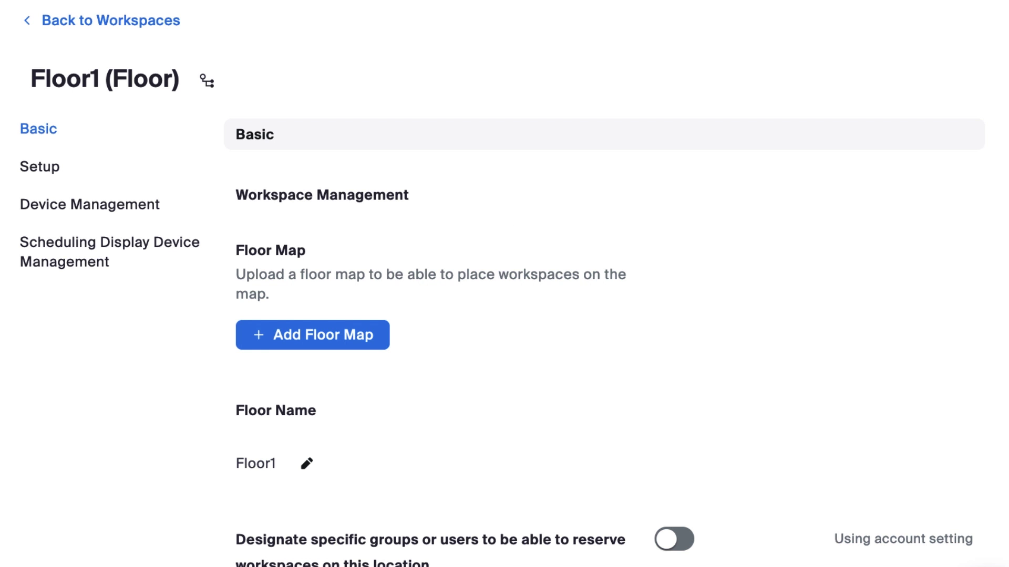
pyautogui.click(311, 466)
pyautogui.hotkey('ctrl', 'a')
pyautogui.write('No')
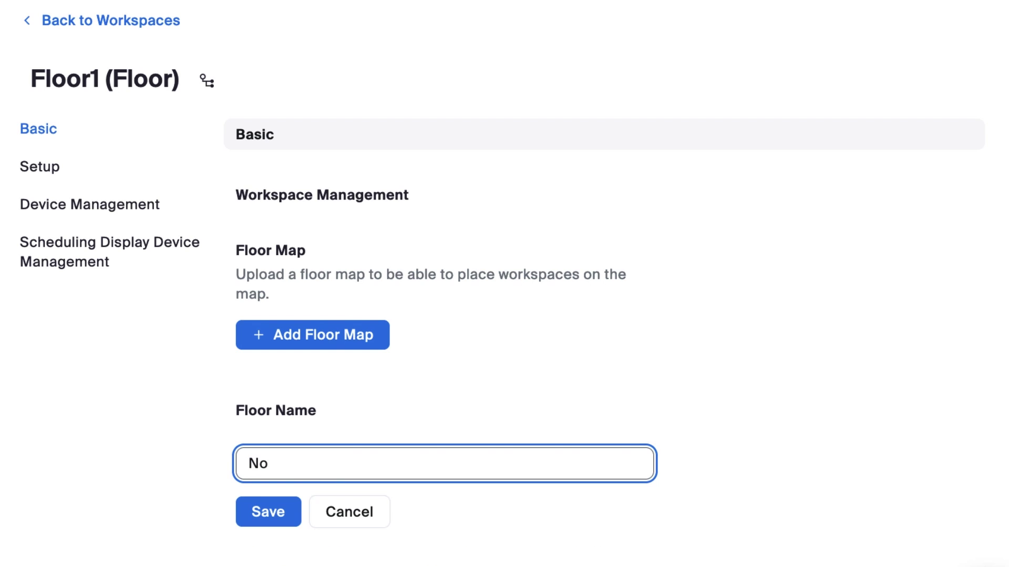
pyautogui.write('rtheast First Floor')
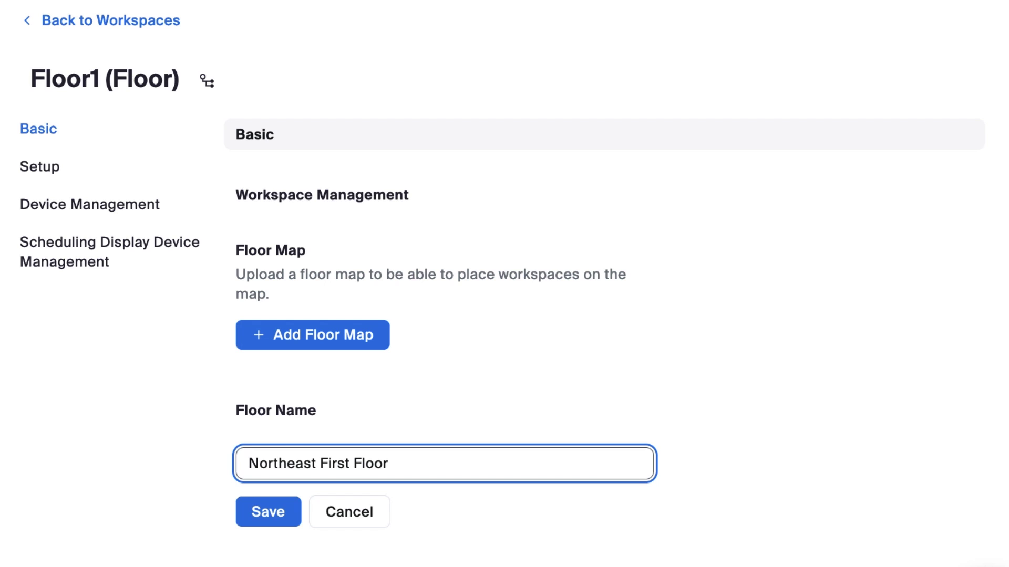
pyautogui.press('Return')
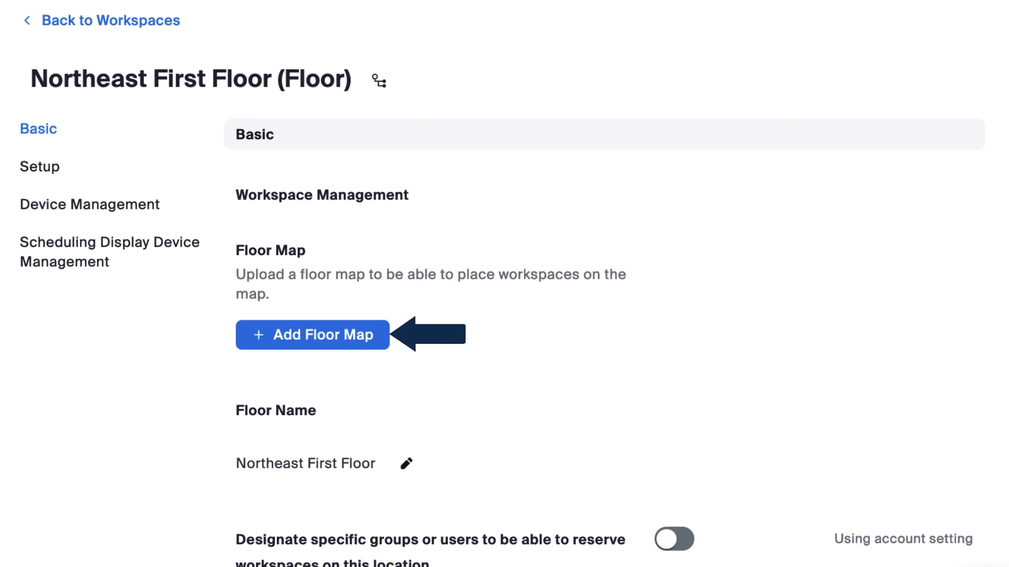
# - Upload the floor map PNG to Northeast First Floor and review its Floor Settings
pyautogui.click(377, 345)
pyautogui.click(456, 228)
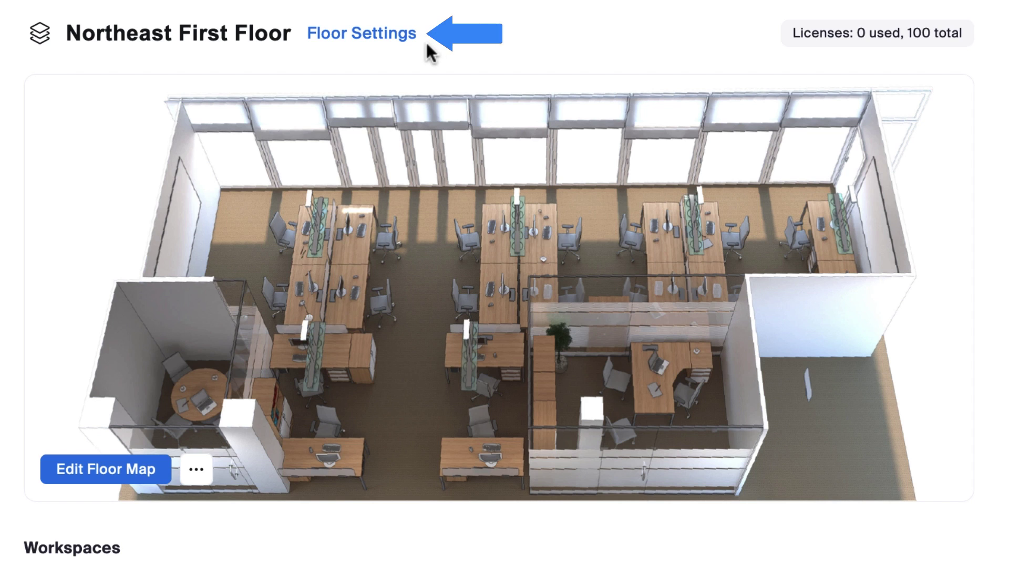
pyautogui.click(361, 34)
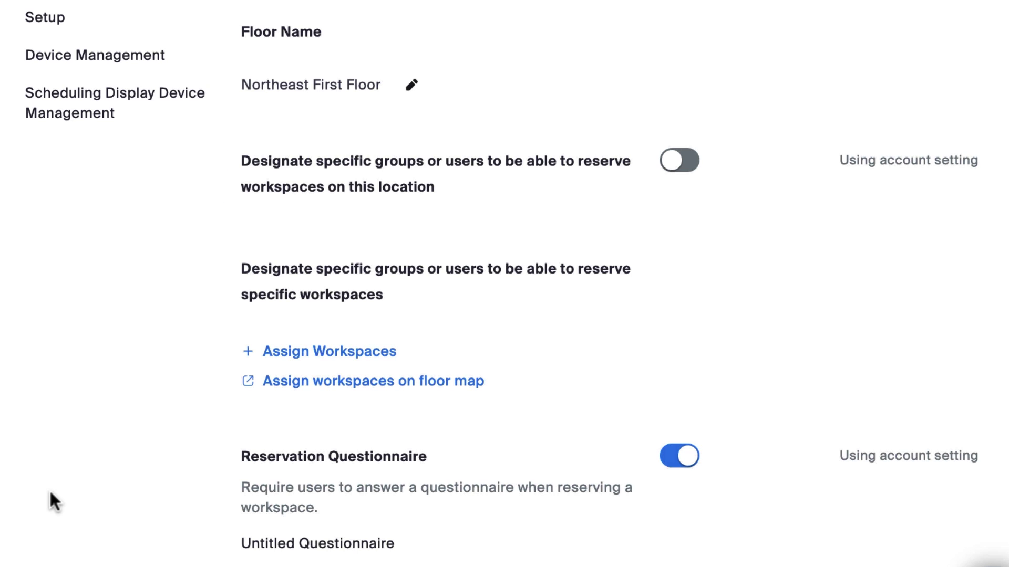
pyautogui.scroll(-1, 50, 494)
pyautogui.scroll(-3, 50, 493)
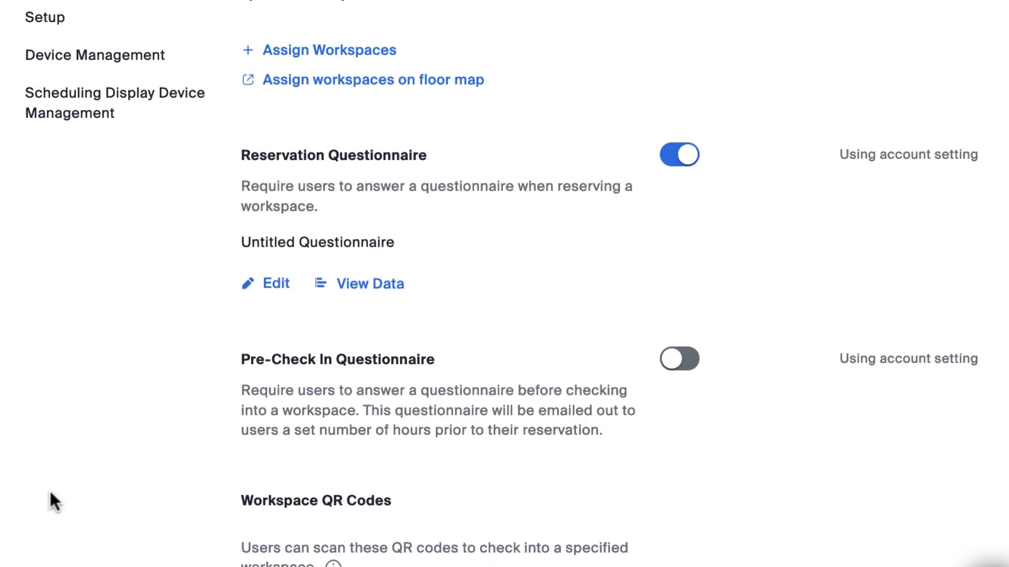
pyautogui.scroll(-3, 50, 493)
pyautogui.scroll(-3, 50, 492)
pyautogui.scroll(-3, 50, 493)
pyautogui.scroll(-3, 50, 492)
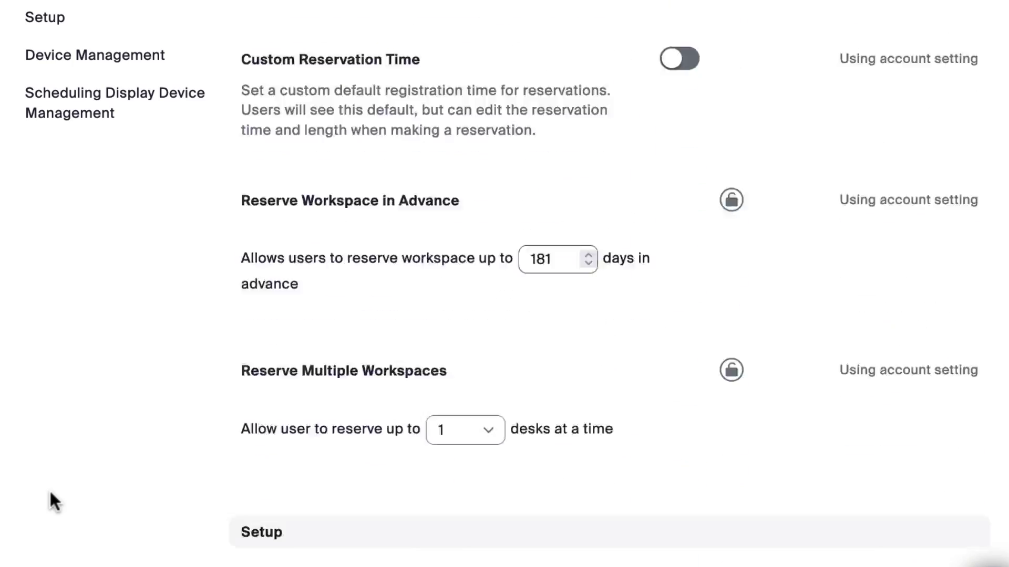
pyautogui.scroll(-3, 50, 492)
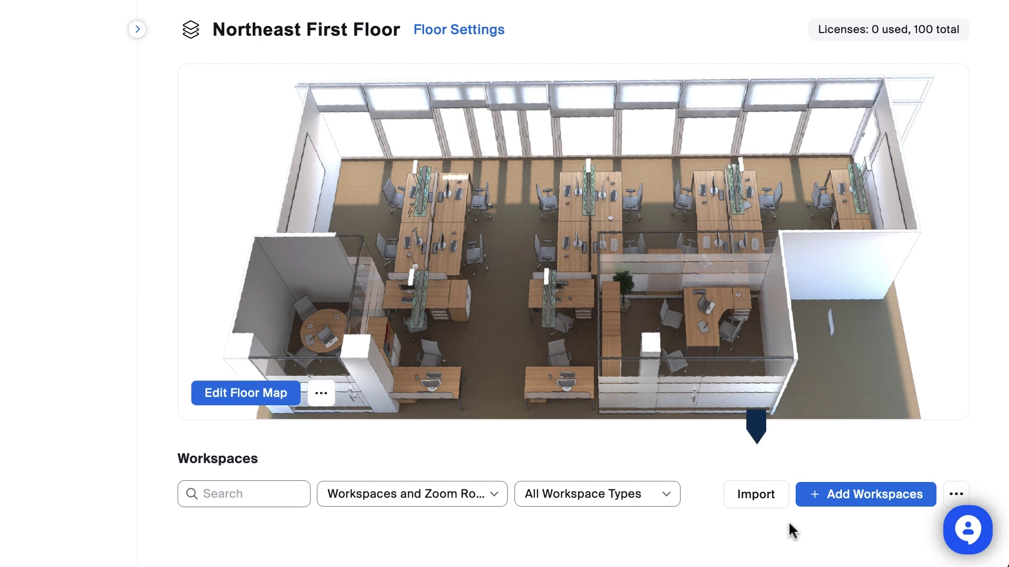
# - View the CSV workspace import dialog and dismiss it
pyautogui.click(756, 495)
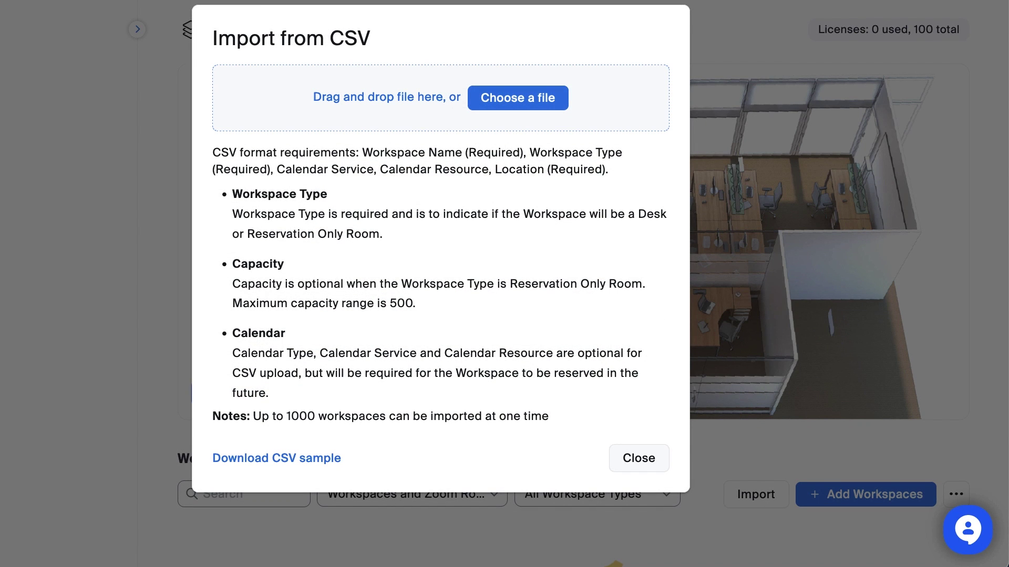
pyautogui.press('Escape')
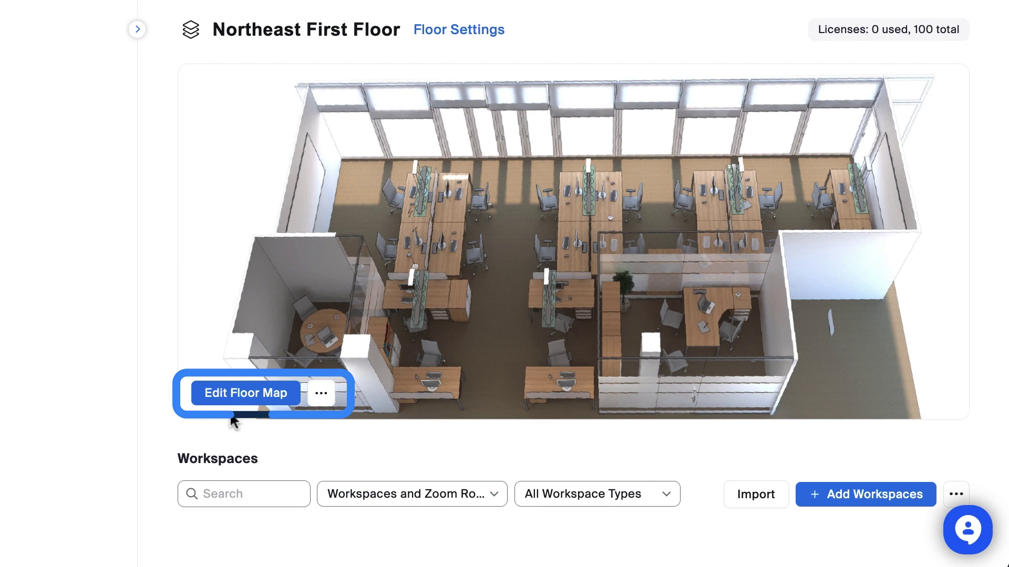
# - In the floor map editor, place a desk near the upper-left row of desks
pyautogui.click(207, 403)
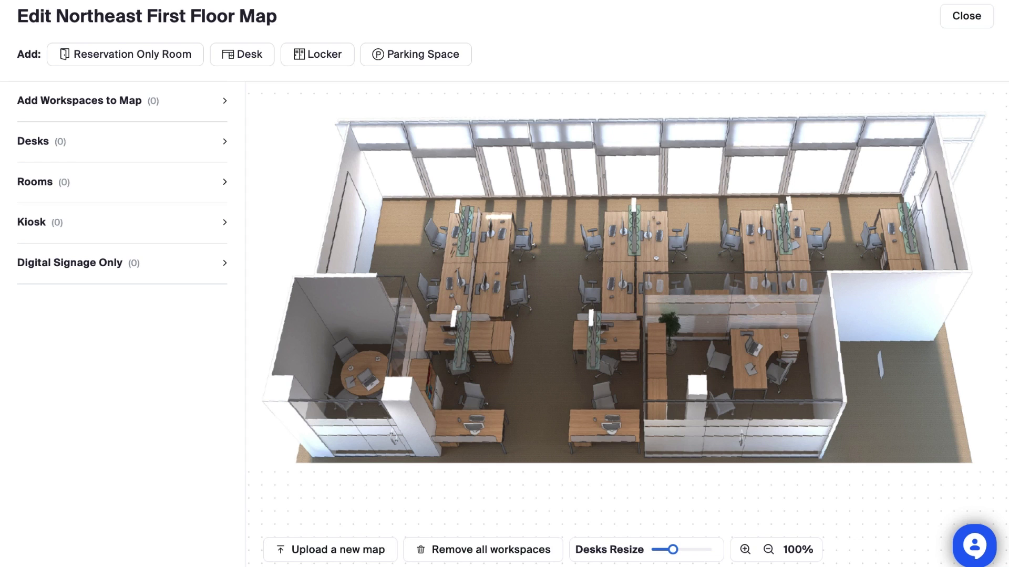
pyautogui.click(263, 66)
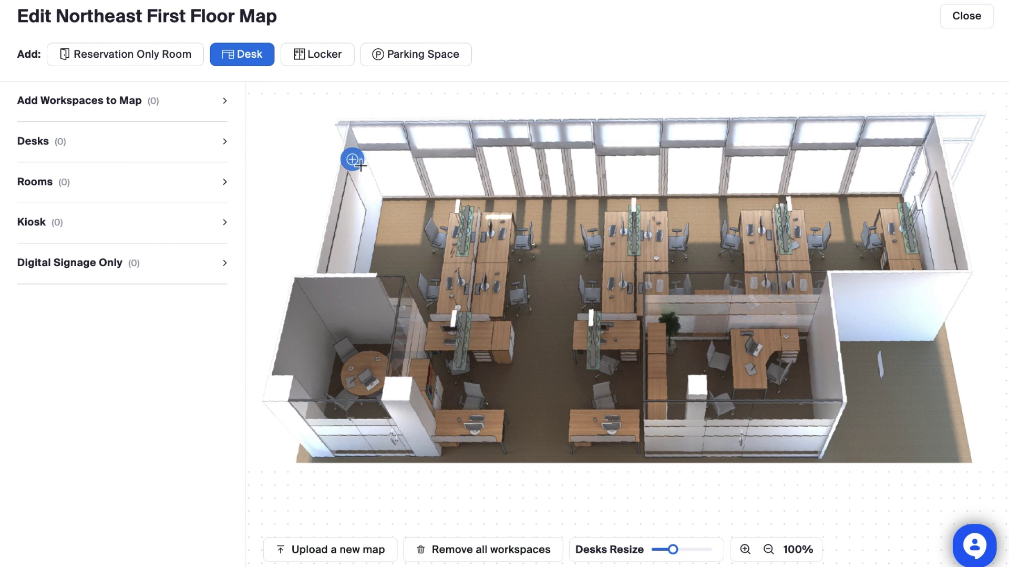
pyautogui.click(436, 238)
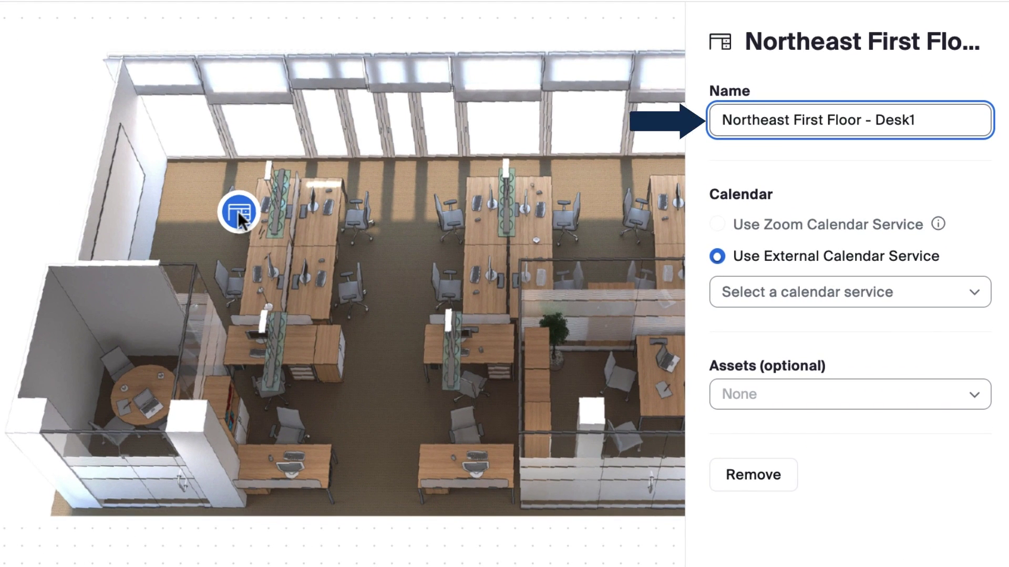
# - Rename the desk to Desk 001 and assign the external calendar service with Desk 001 as its resource
pyautogui.hotkey('ctrl', 'a')
pyautogui.write('Desk 001')
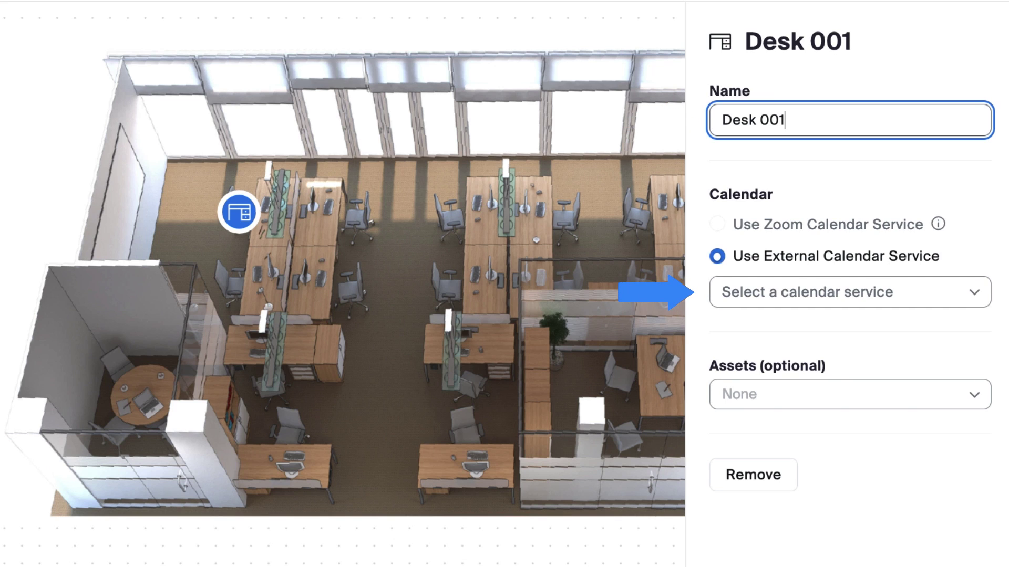
pyautogui.press('Tab')
pyautogui.press('Return')
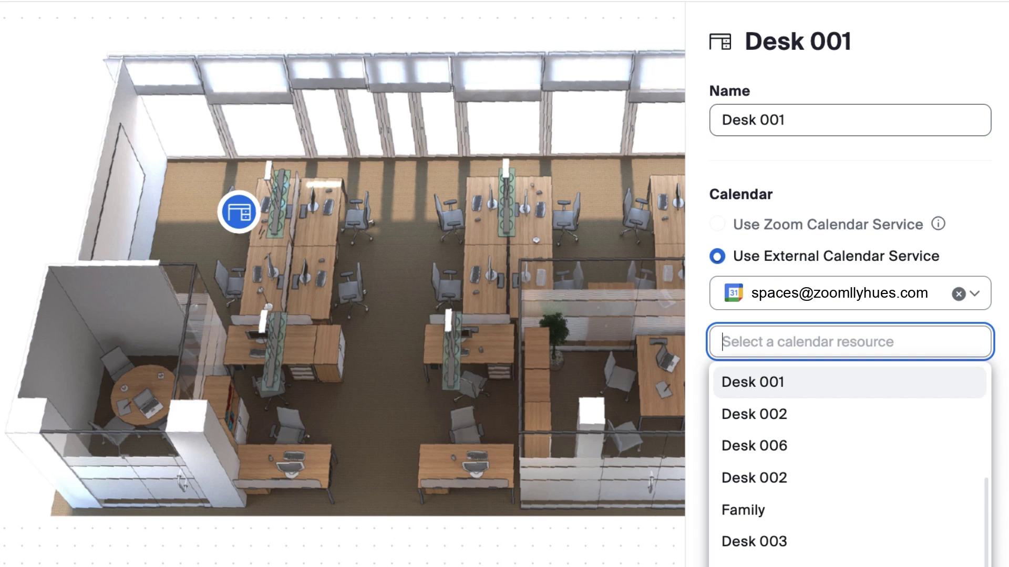
pyautogui.press('Return')
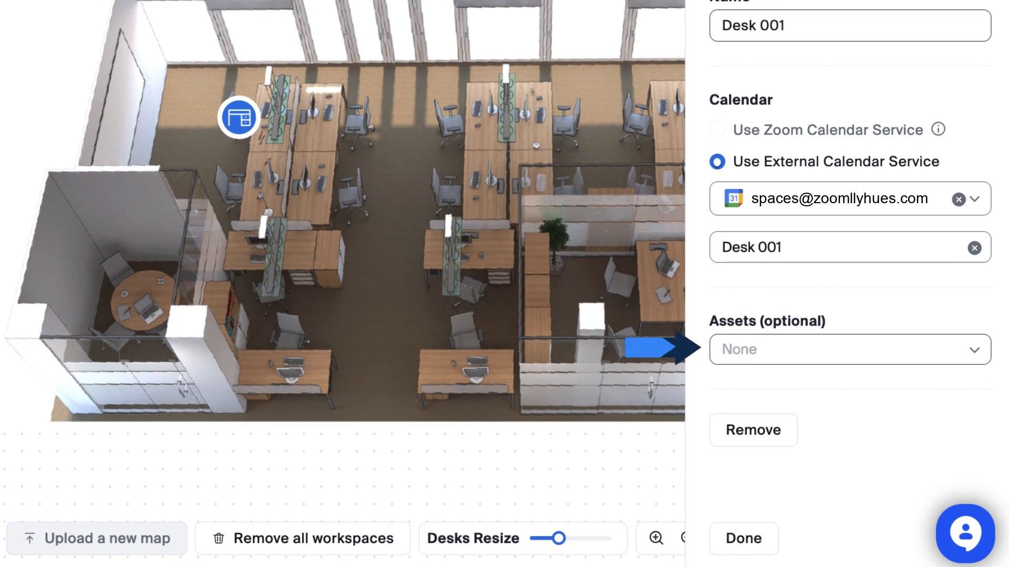
# - Add the Dual Monitors, Dock, Phone and Adjustable Desk assets to the desk
pyautogui.press('Tab')
pyautogui.press('Down')
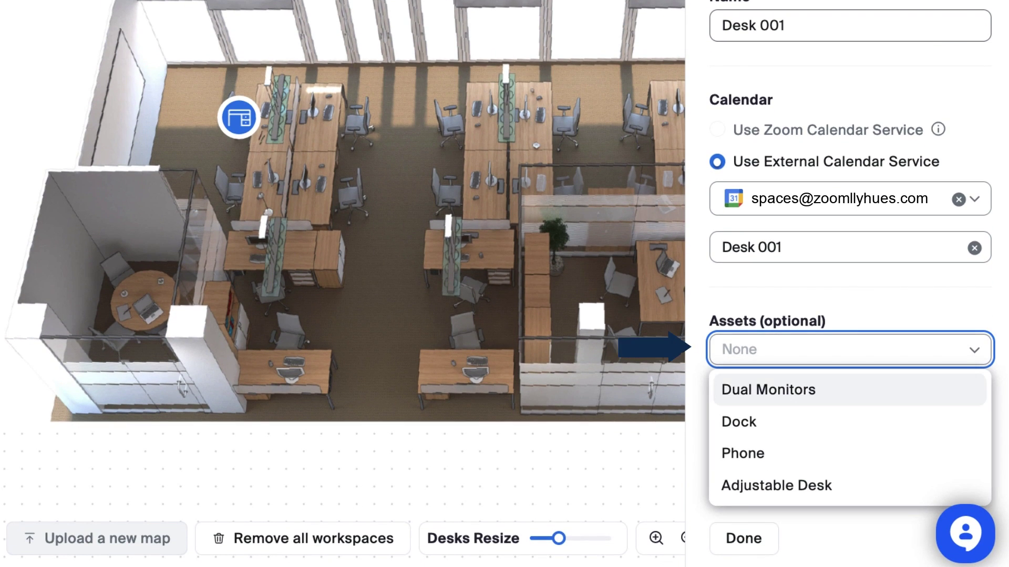
pyautogui.press('Return')
pyautogui.press('Down')
pyautogui.press('Return')
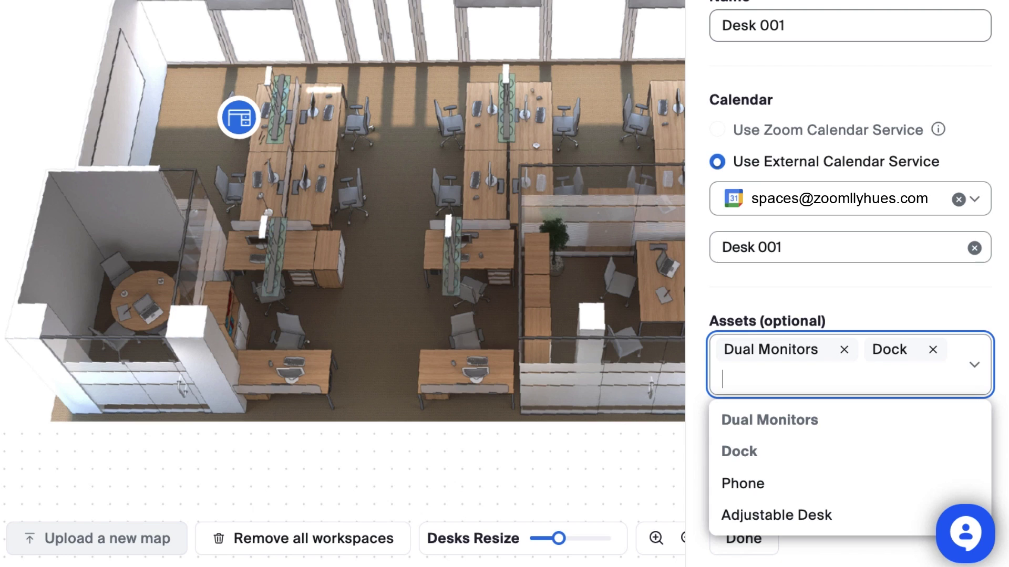
pyautogui.press('Down')
pyautogui.press('Return')
pyautogui.press('Down')
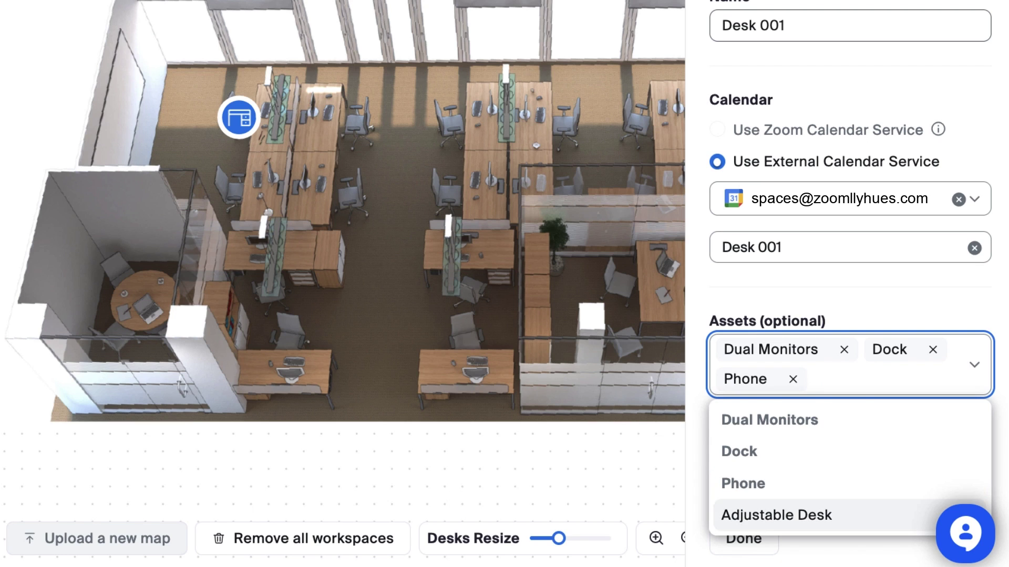
pyautogui.press('Return')
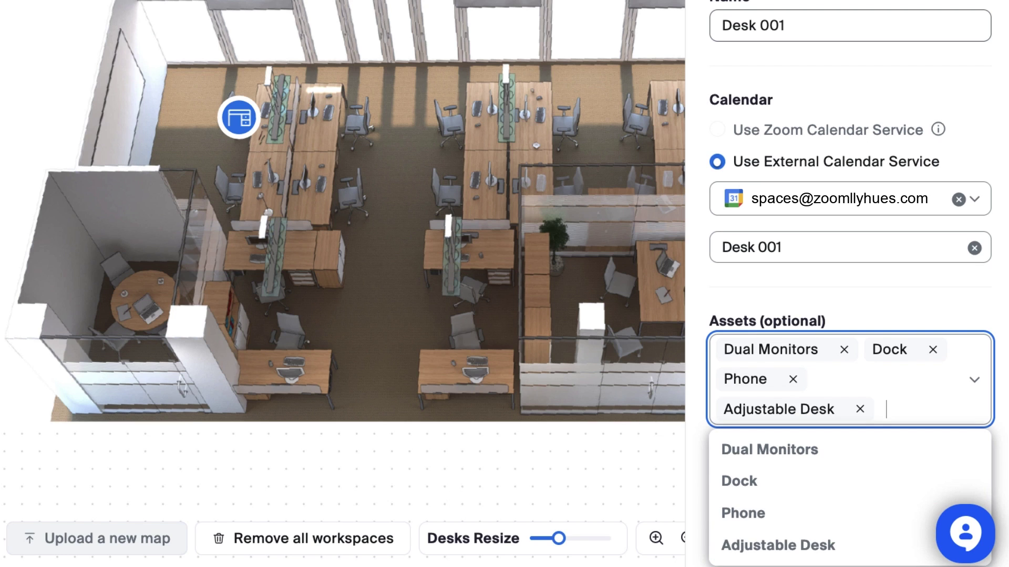
pyautogui.press('Escape')
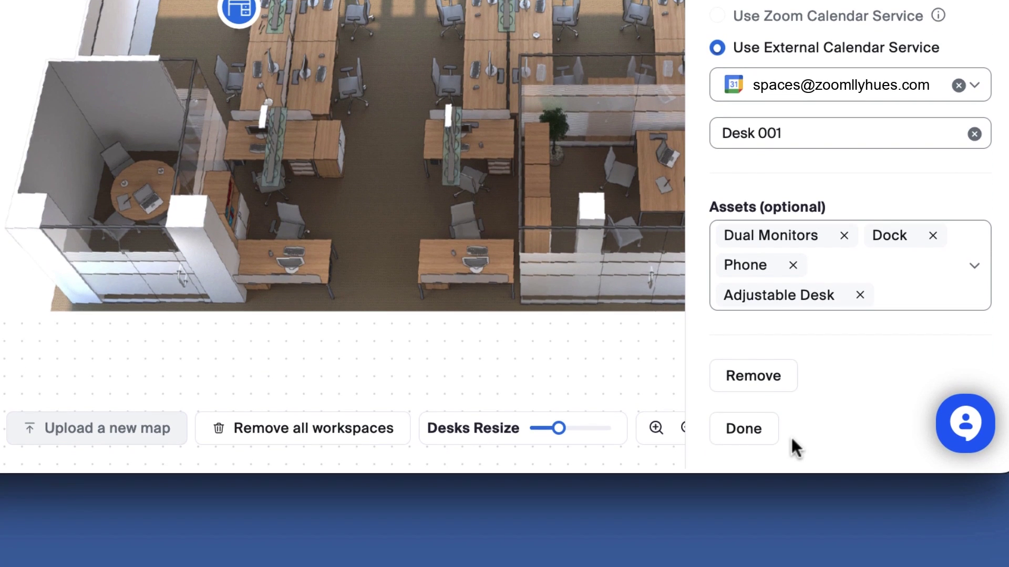
# - Finish the desk's details and save the Northeast First Floor map
pyautogui.click(761, 439)
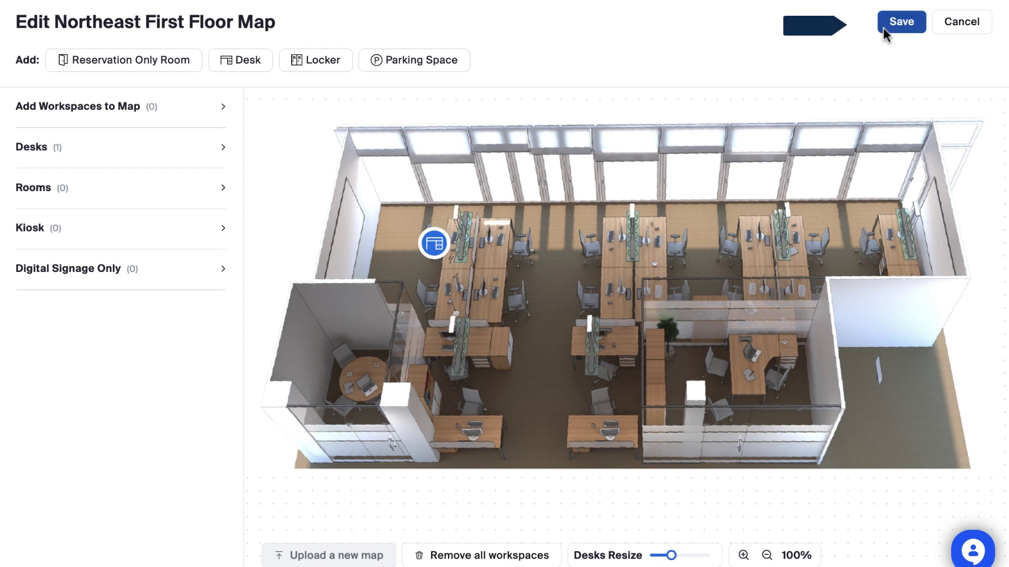
pyautogui.click(883, 27)
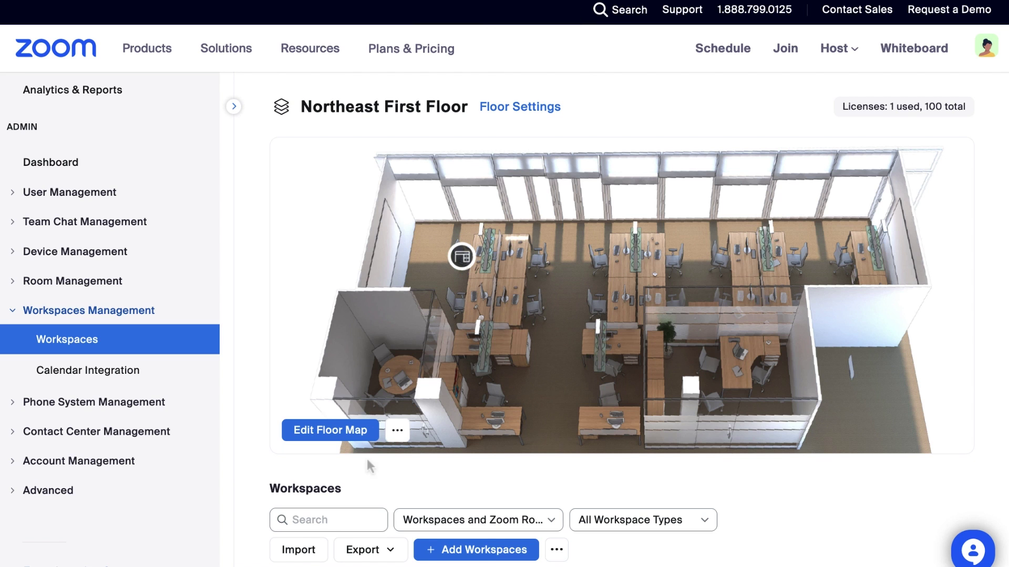
# - Place a reservation-only room over the lower-left meeting room, make it a slightly smaller circle and confirm it
pyautogui.click(339, 432)
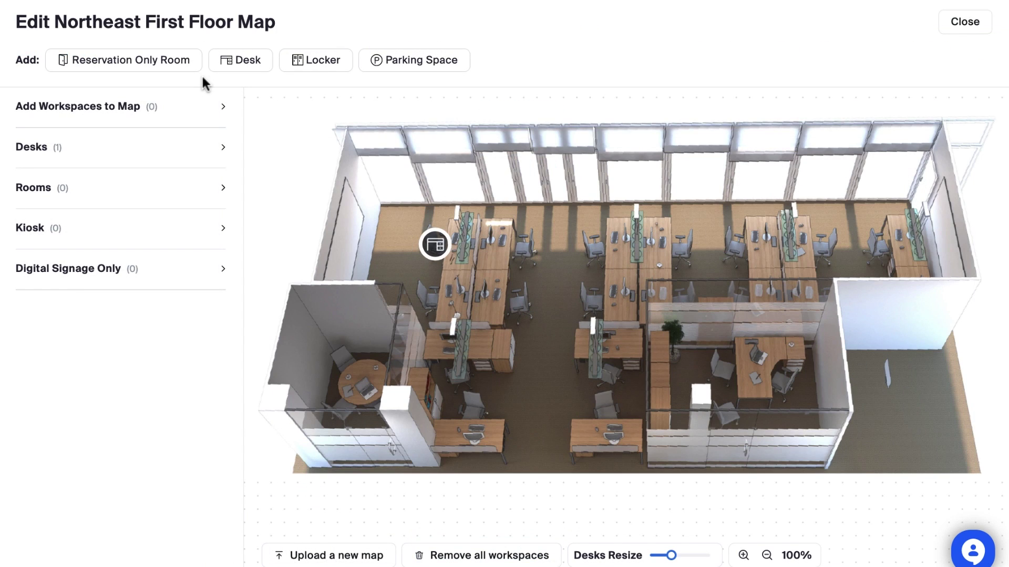
pyautogui.click(197, 70)
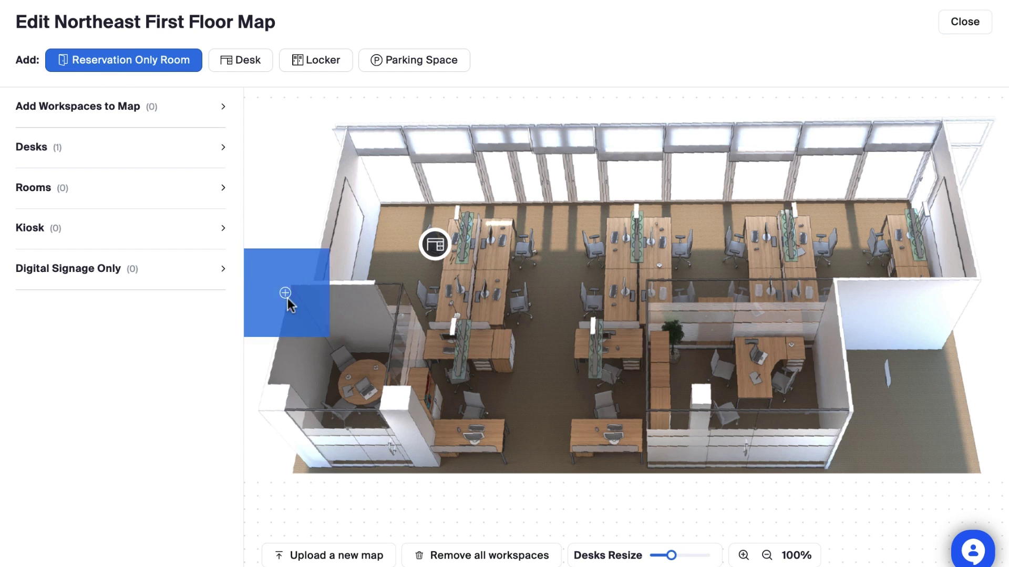
pyautogui.moveTo(288, 304); pyautogui.dragTo(352, 384)
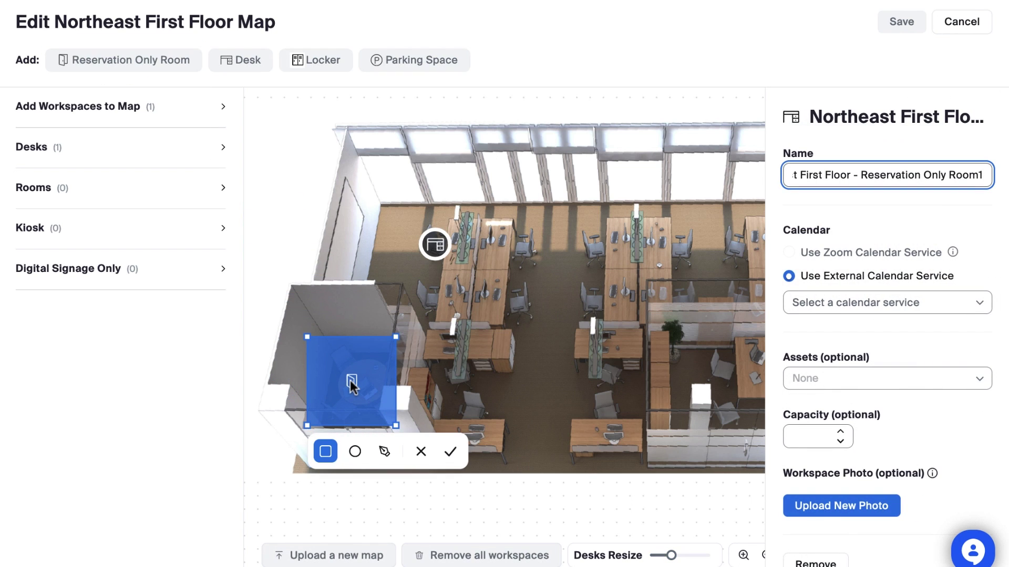
pyautogui.click(355, 452)
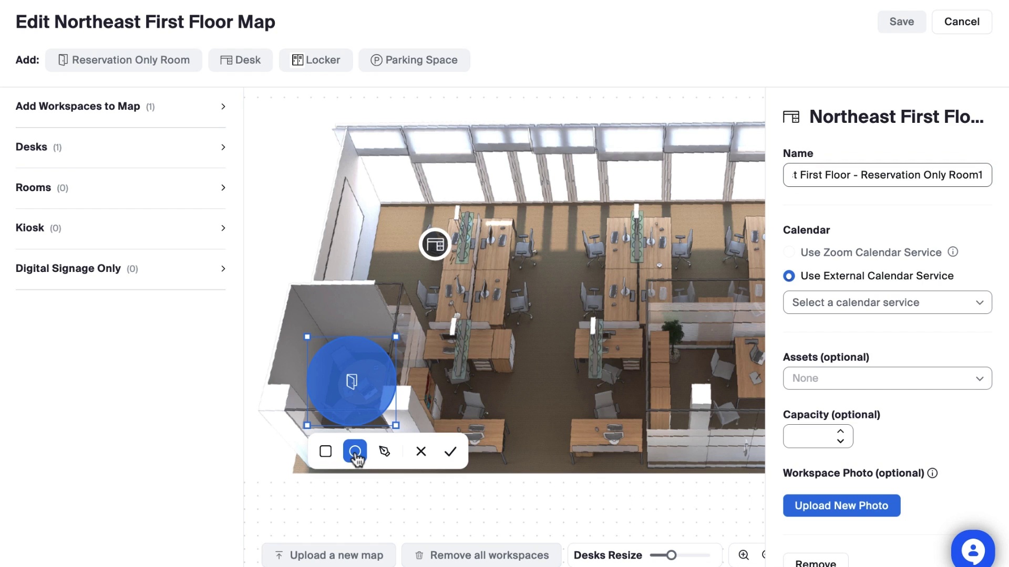
pyautogui.moveTo(396, 427); pyautogui.dragTo(386, 416)
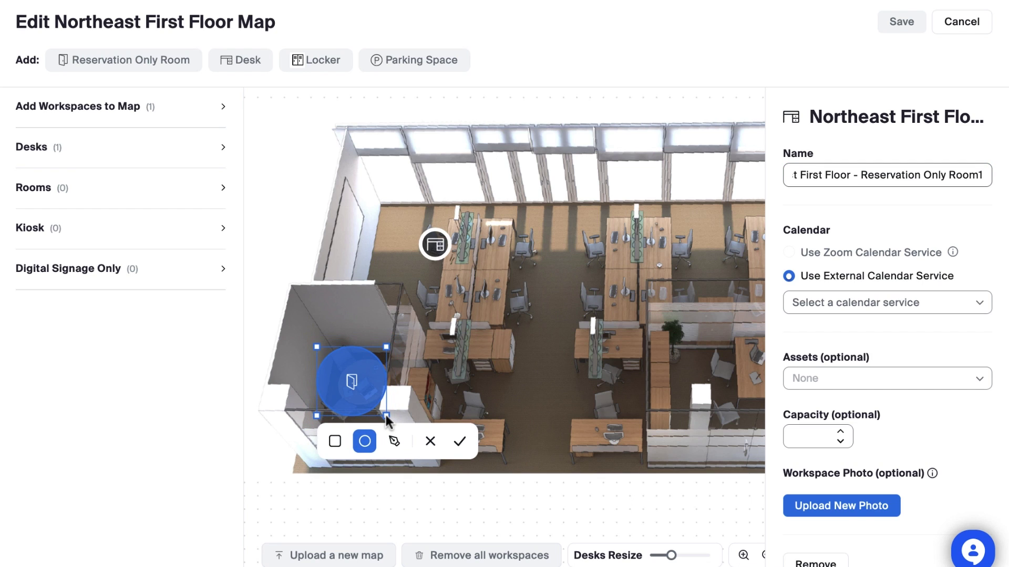
pyautogui.click(460, 442)
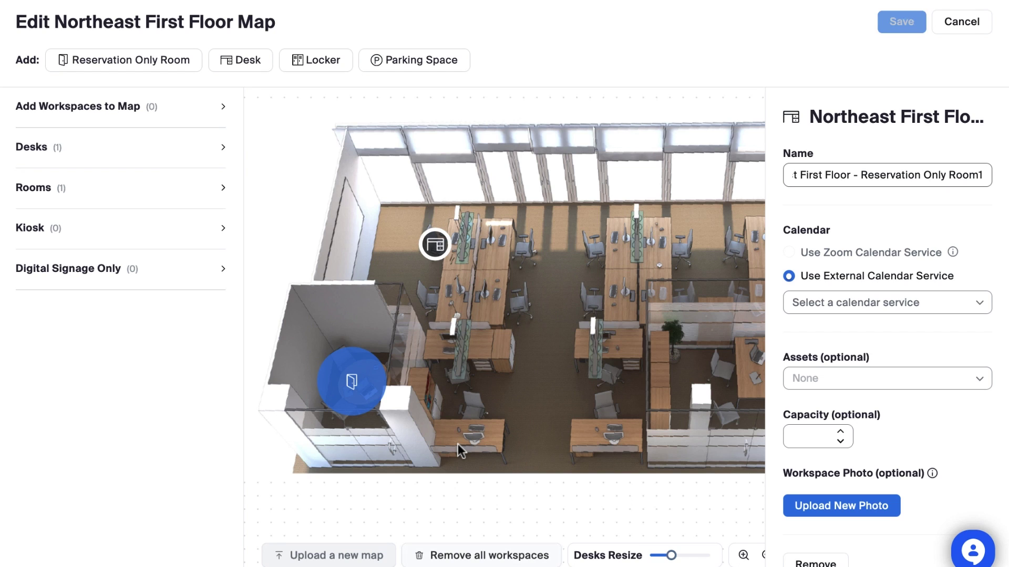
# - Name the room Room 001, add Whiteboard and Phone assets, and set capacity to 4
pyautogui.click(887, 174)
pyautogui.hotkey('ctrl', 'a')
pyautogui.write('Roo')
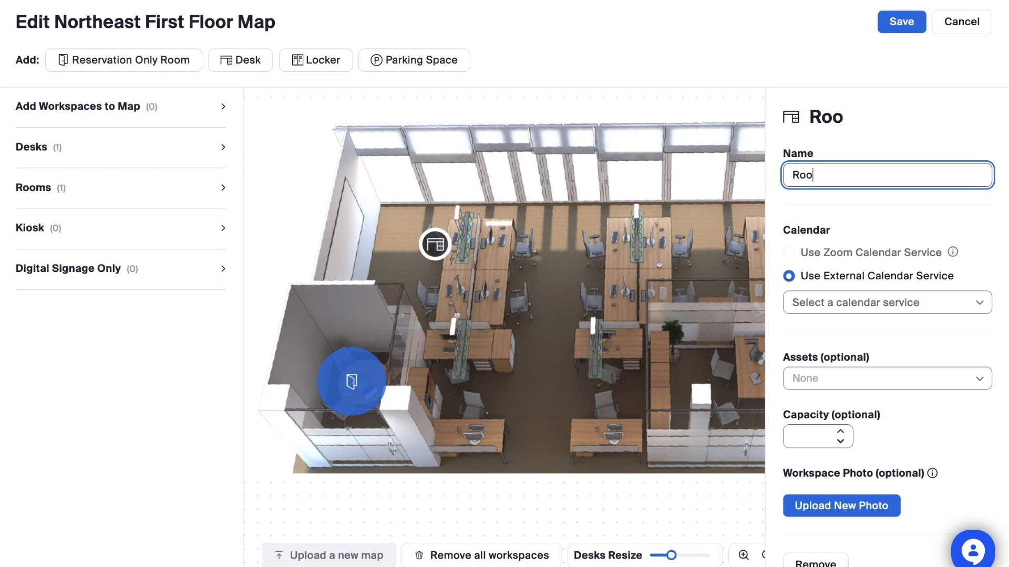
pyautogui.write('m 001')
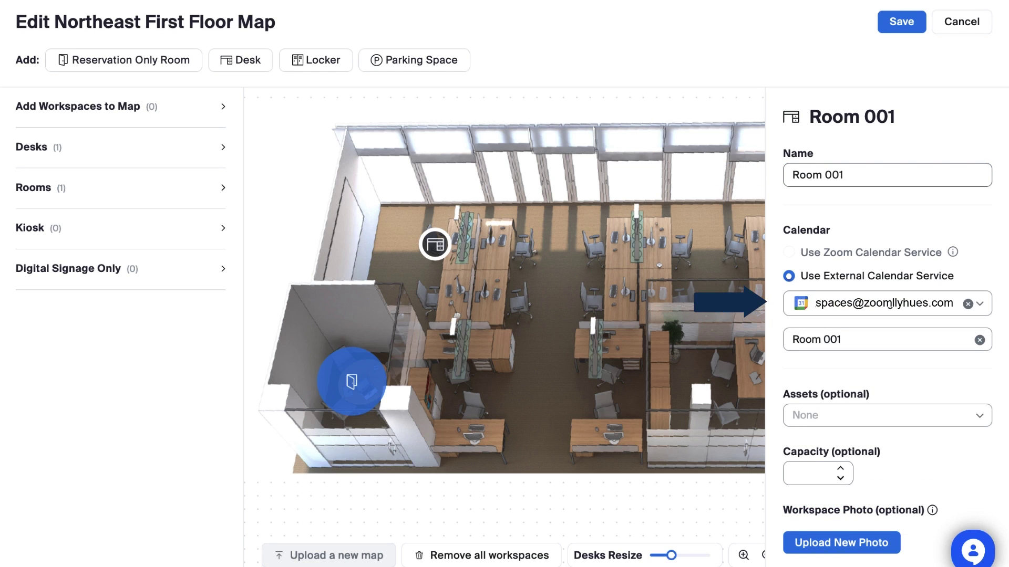
pyautogui.click(887, 416)
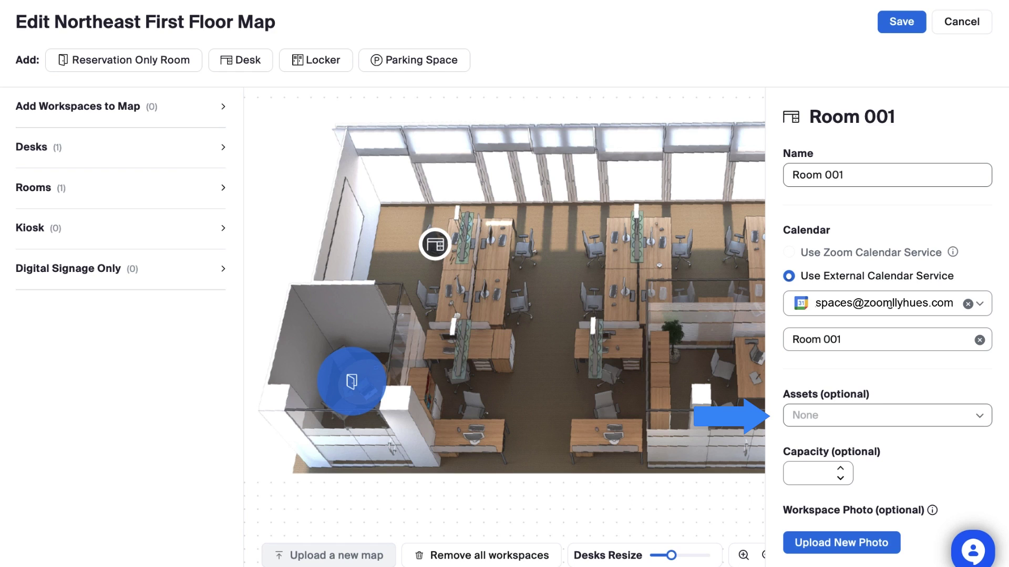
pyautogui.write('Whiteboard')
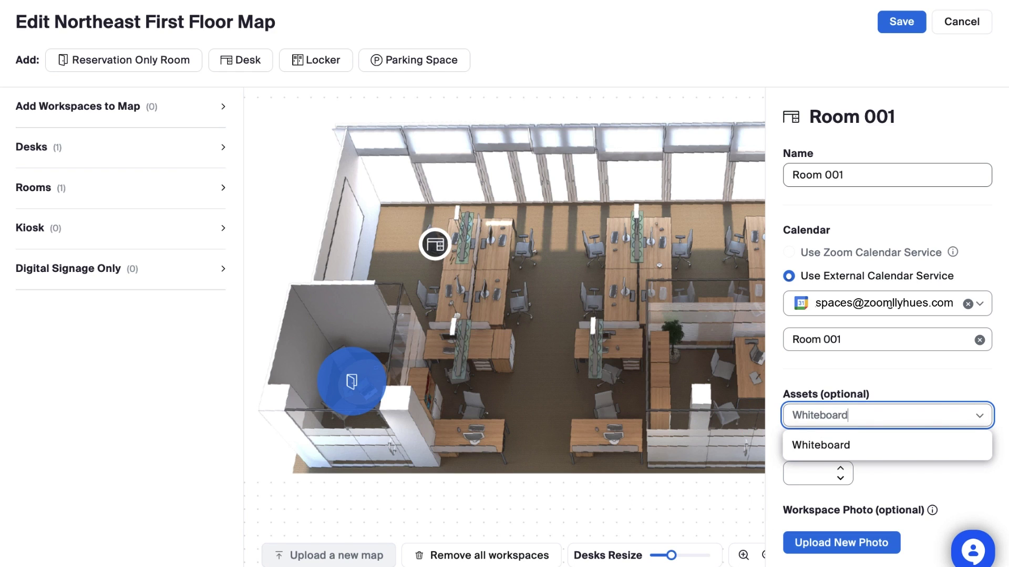
pyautogui.click(821, 445)
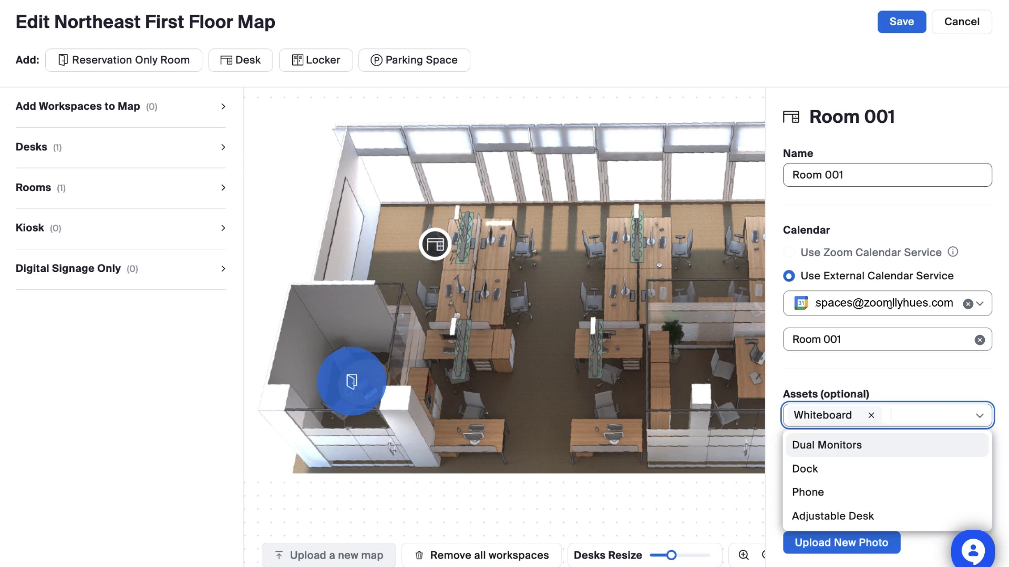
pyautogui.click(812, 491)
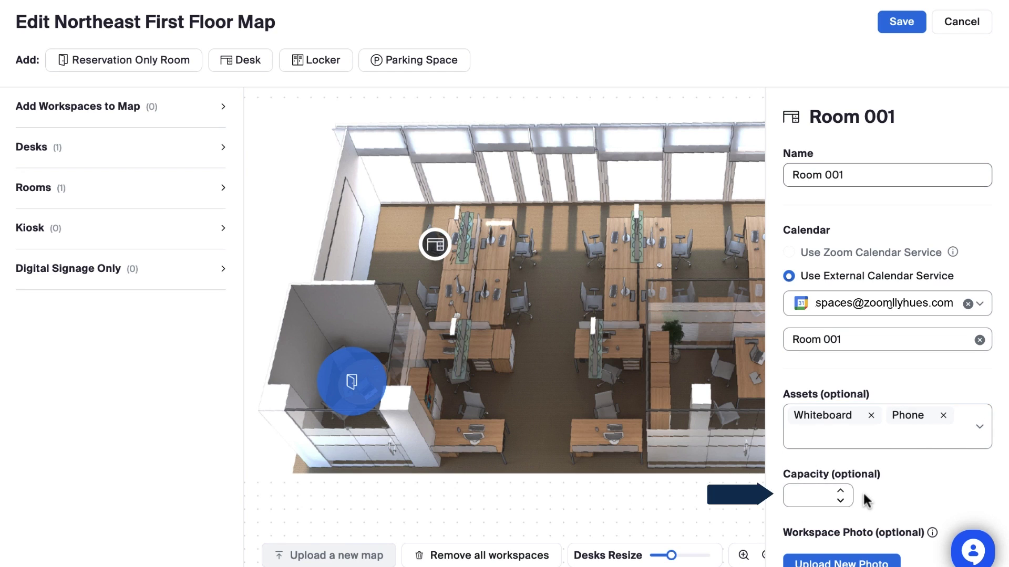
pyautogui.tripleClick(840, 490)
pyautogui.click(840, 491)
pyautogui.scroll(-2, 910, 467)
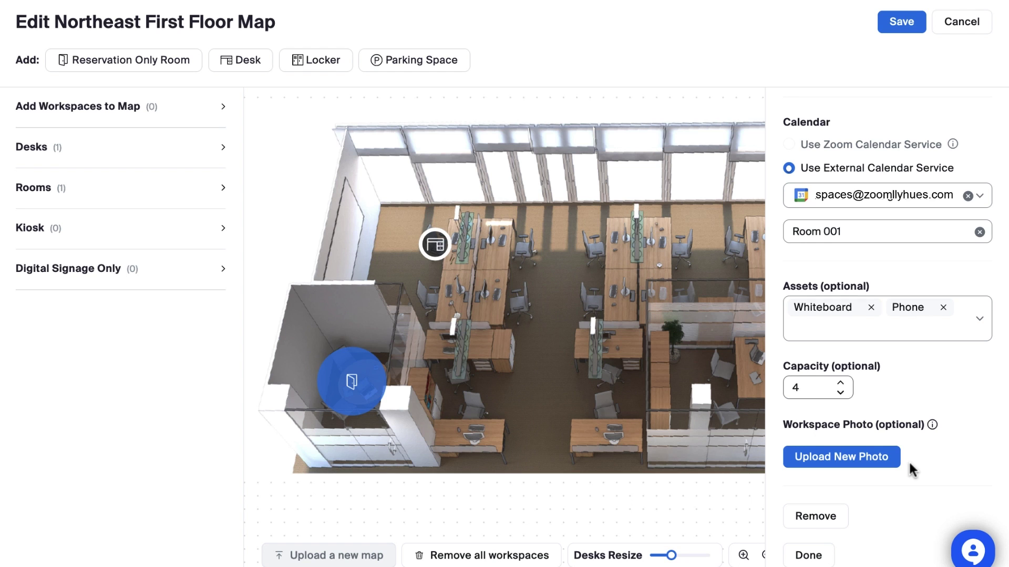
# - Upload Room 001.jpg as the room photo and finish editing with Done
pyautogui.click(897, 464)
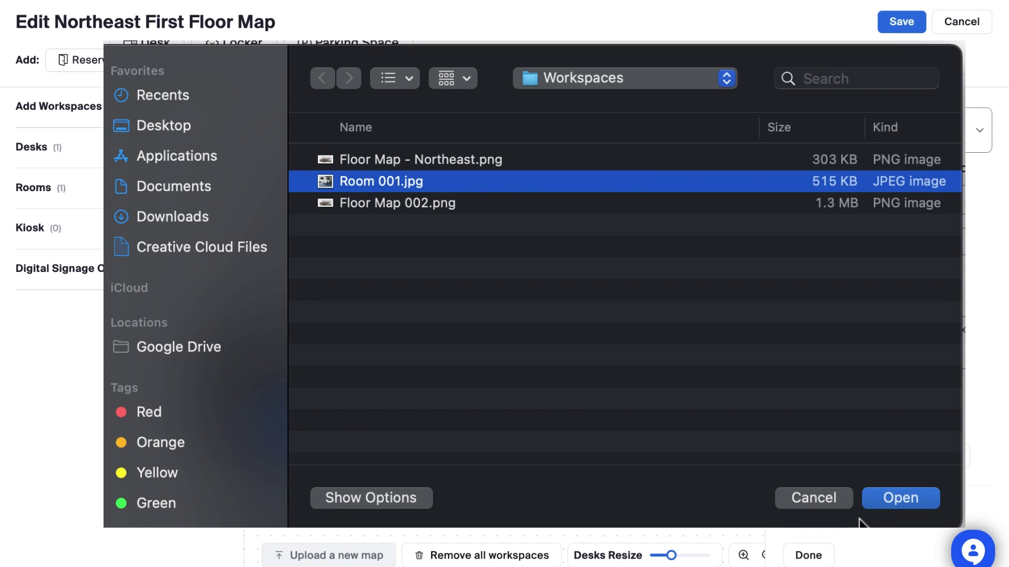
pyautogui.click(876, 504)
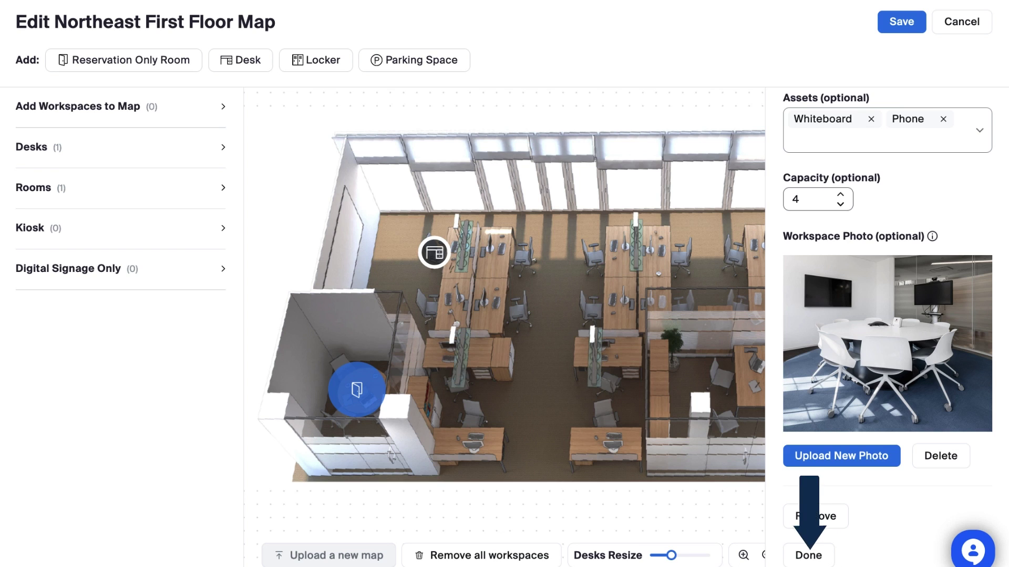
pyautogui.click(809, 555)
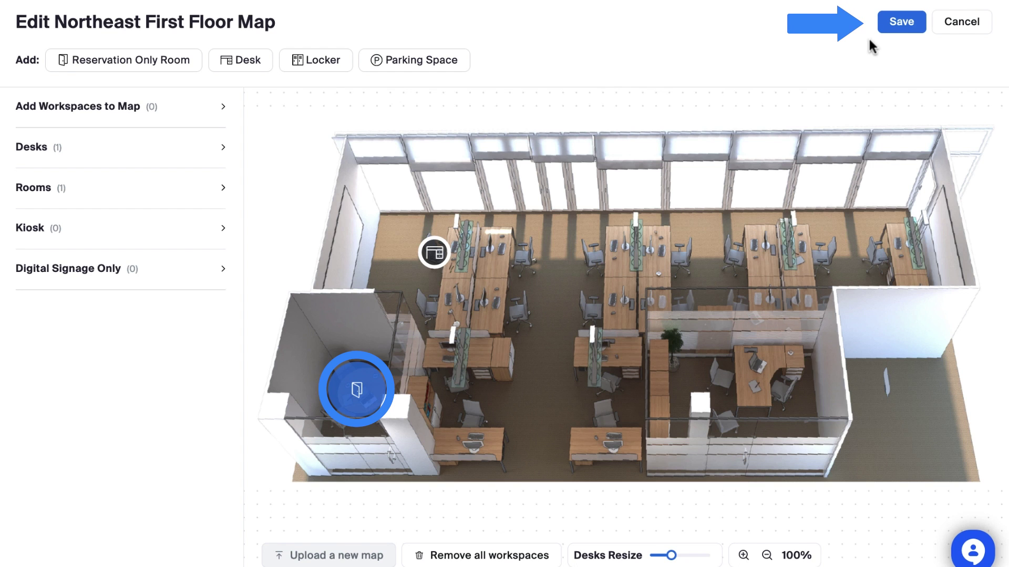
# - Save the floor map with Room 001 and return to the Floors list via Workspaces
pyautogui.click(885, 28)
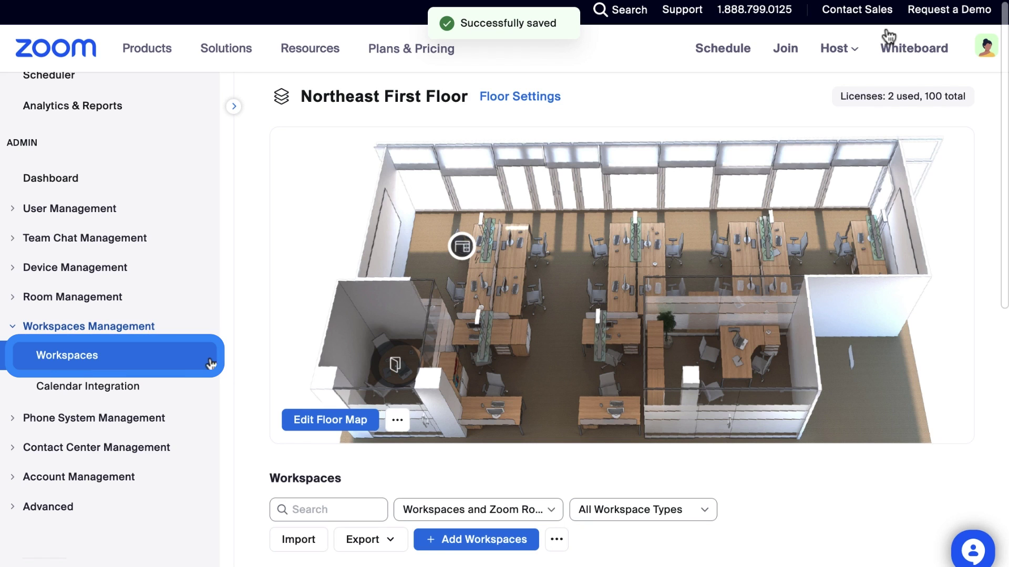
pyautogui.click(209, 362)
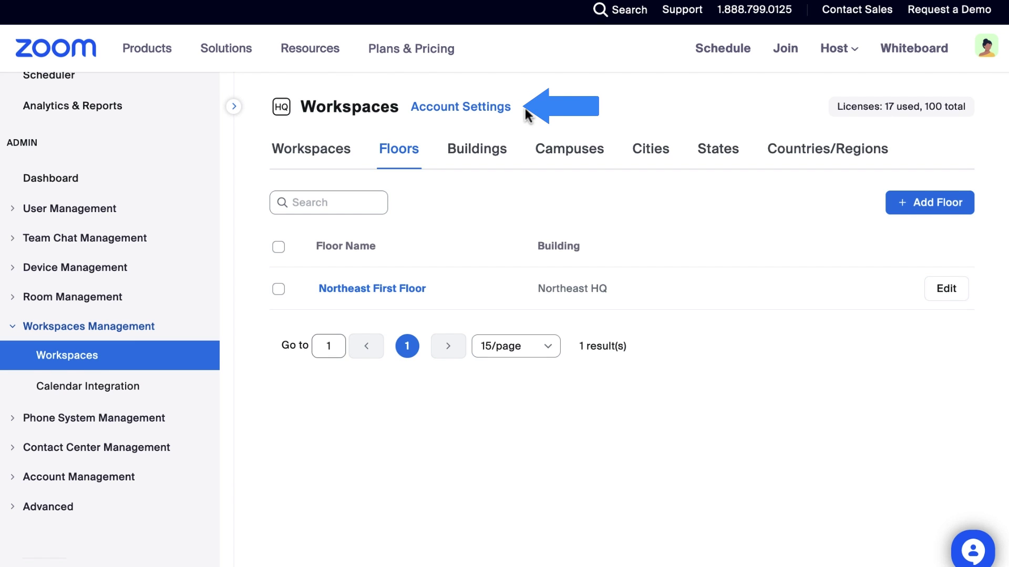
# - In Account Settings, enable 'Allow users to reserve workspaces through their Zoom account' and confirm
pyautogui.click(511, 111)
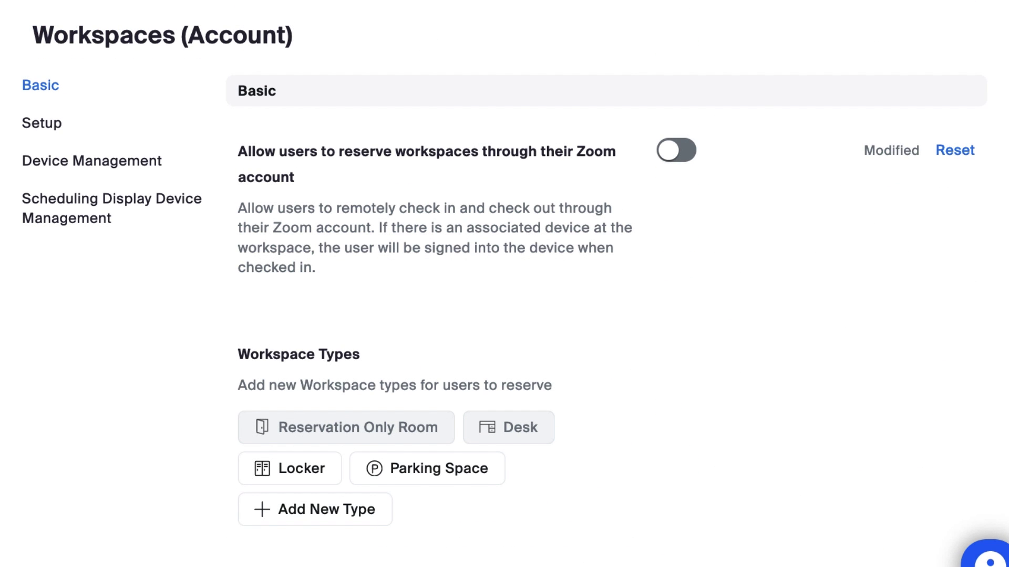
pyautogui.click(675, 155)
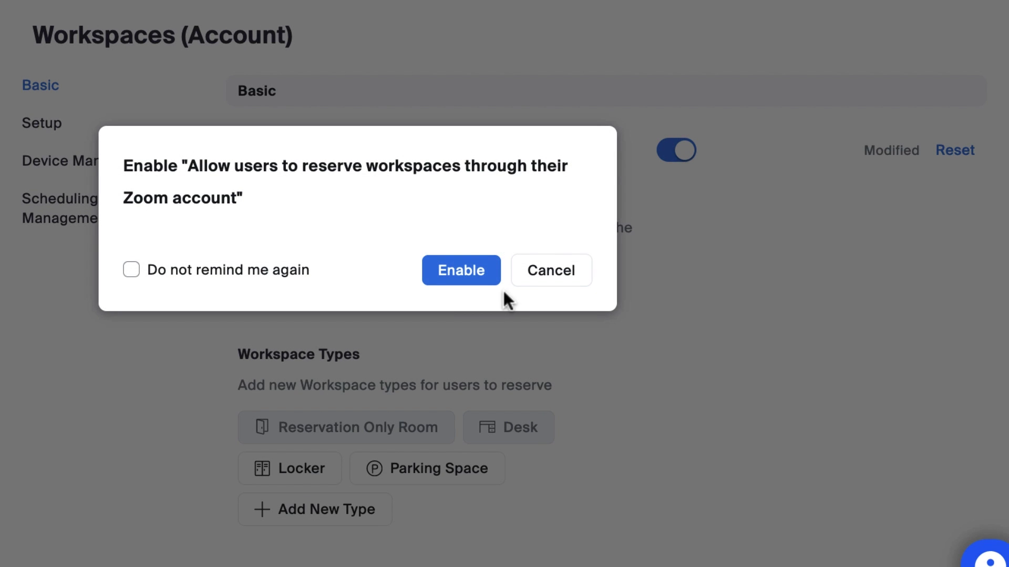
pyautogui.click(482, 283)
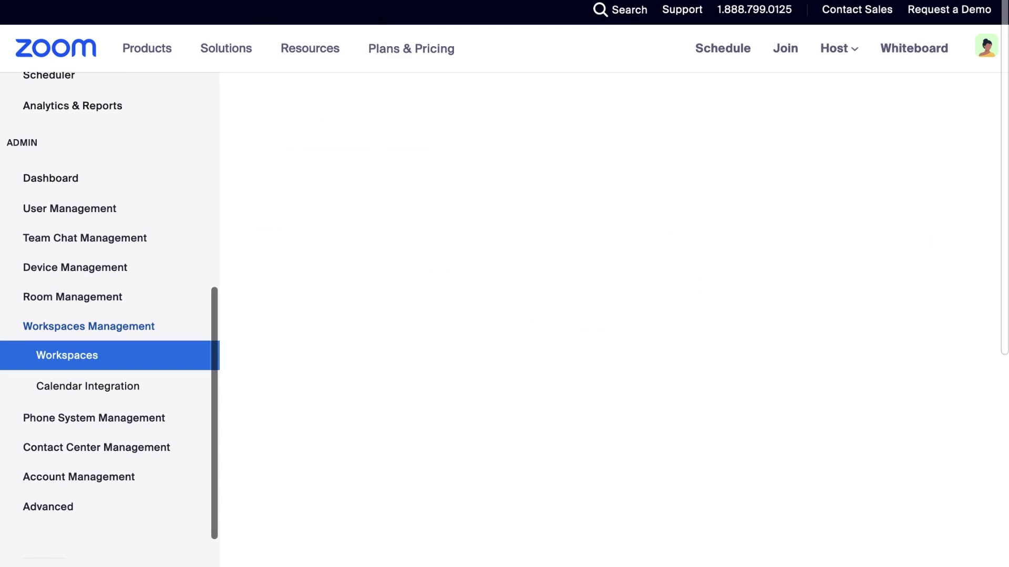